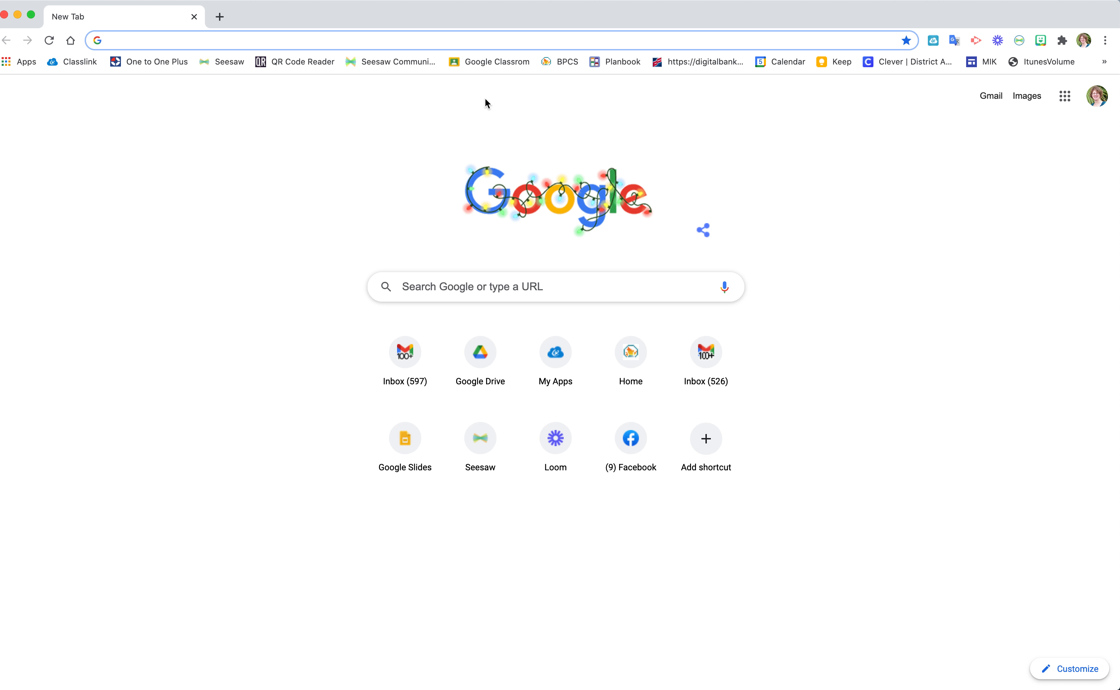
Search Google for 'loom' and open the 'Loom: Video Messaging for Work' result
click(523, 43)
text(loom)
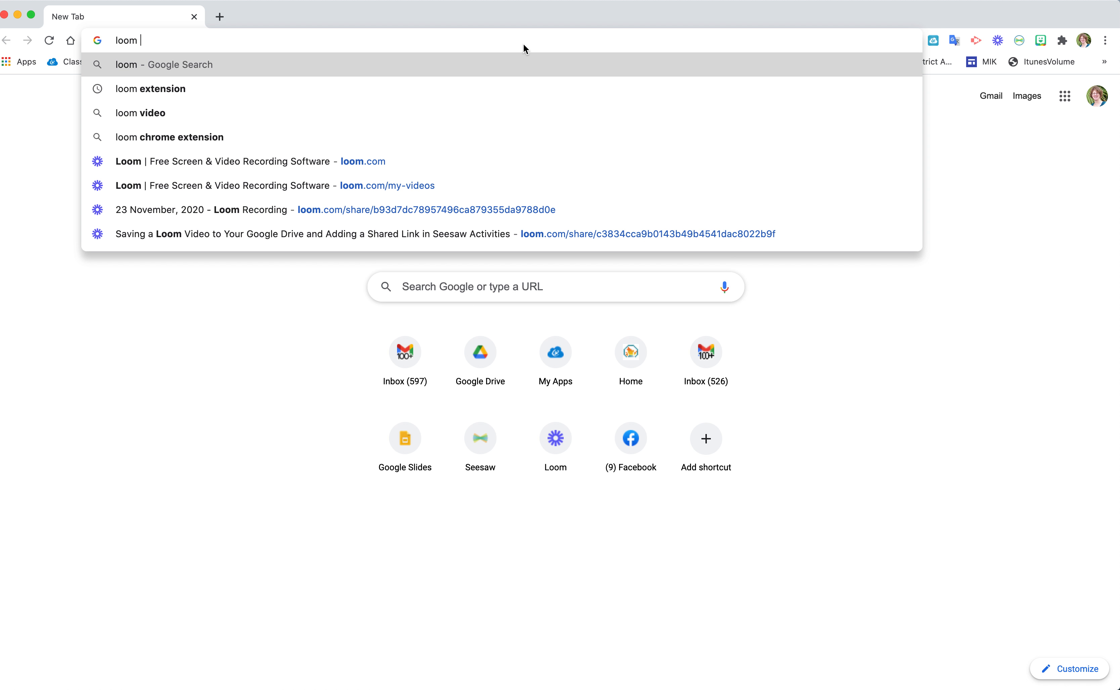
key(Return)
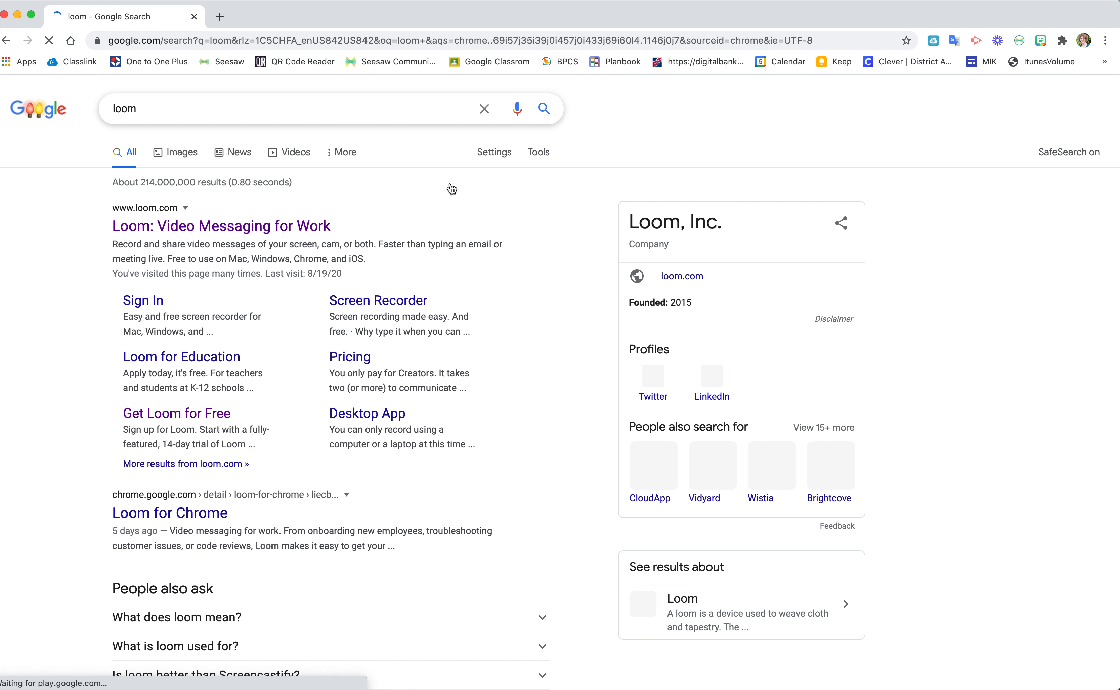
click(300, 232)
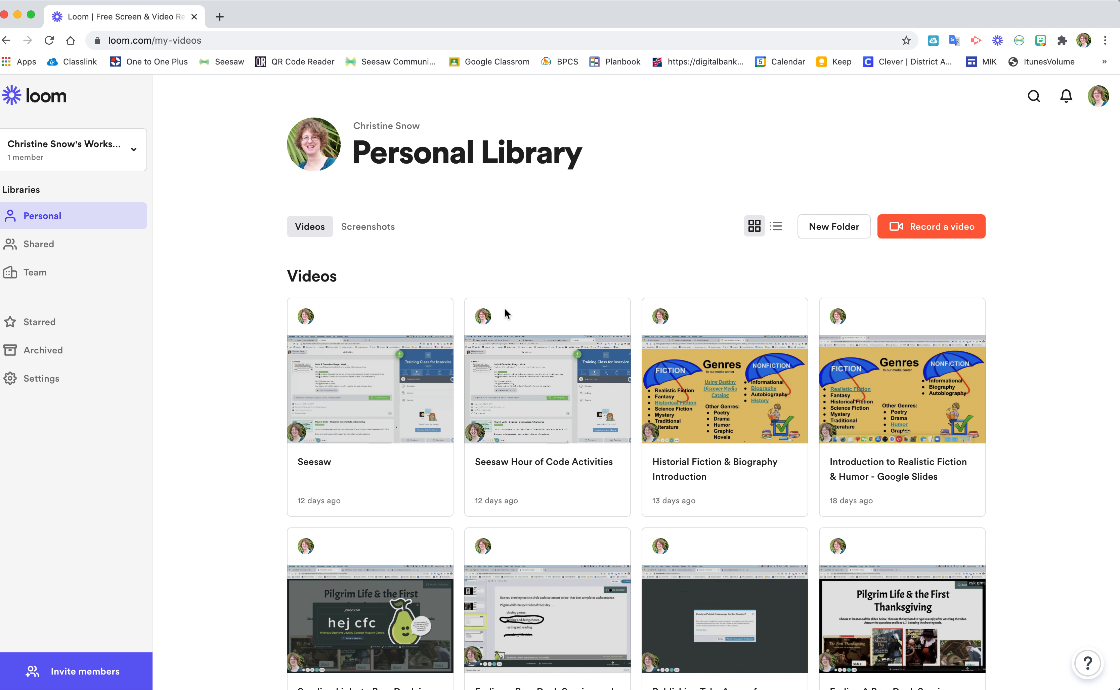
Open the 'Historial Fiction & Biography Introduction' video and start a new blank tab
click(706, 397)
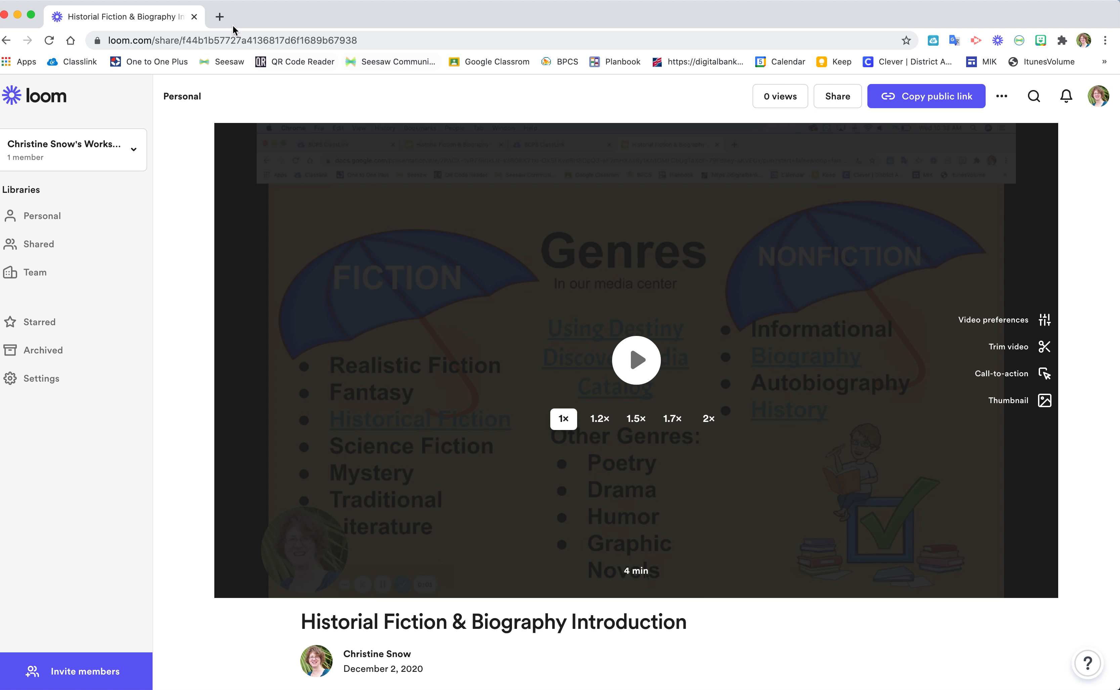
click(220, 17)
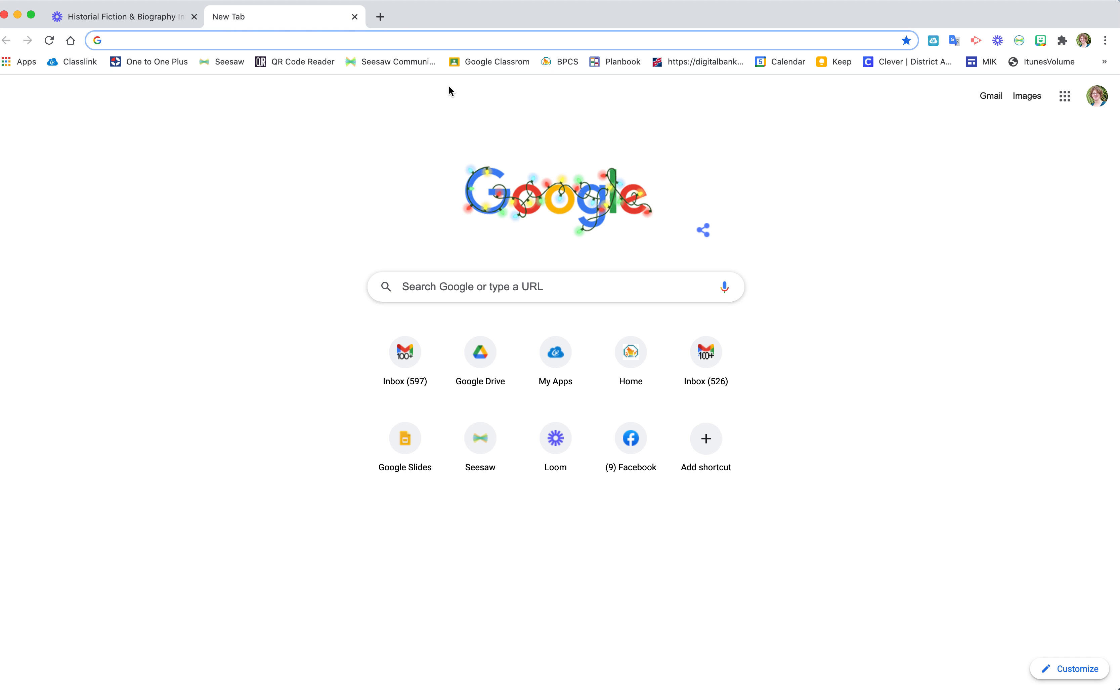
Go to Google Drive and open the Genre Videos folder
click(494, 359)
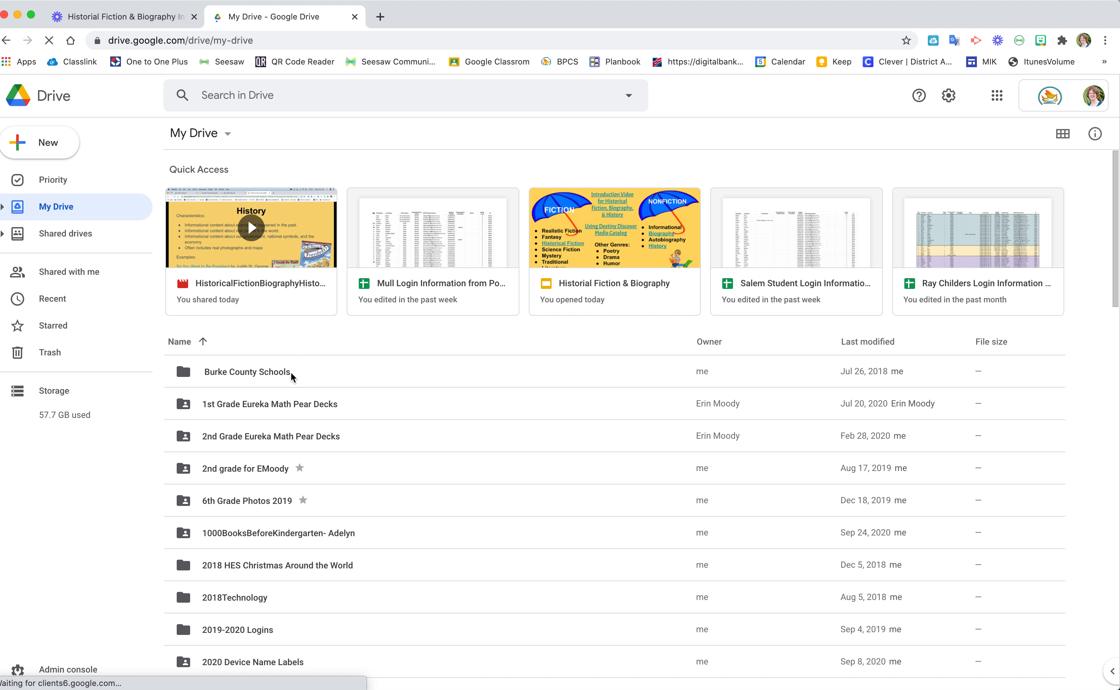
scroll(267, 480, down, 10)
scroll(268, 481, down, 10)
scroll(268, 481, down, 7)
scroll(269, 486, down, 8)
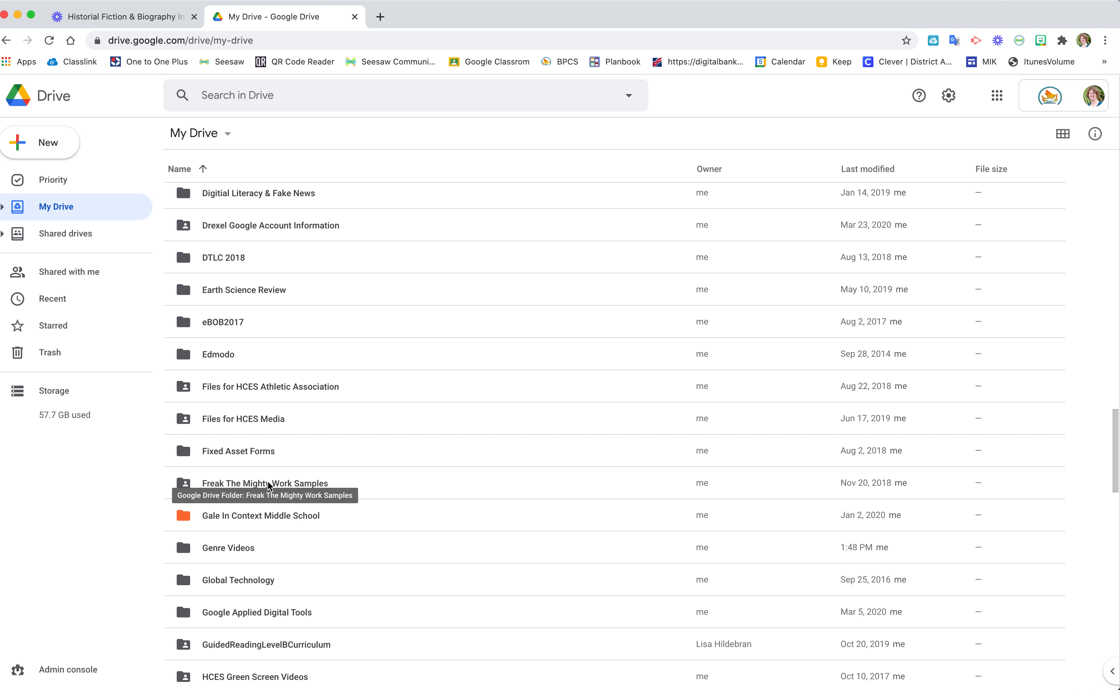
double_click(251, 553)
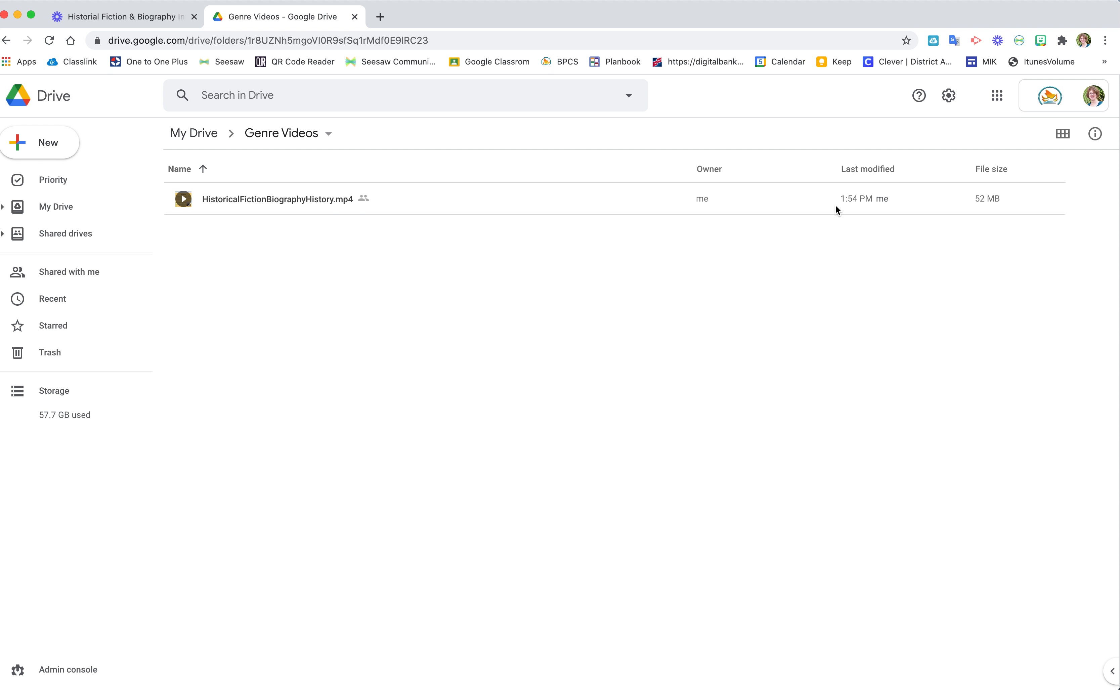
Move HistoricalFictionBiographyHistory.mp4 to the trash, then open another tab
click(330, 206)
right_click(331, 203)
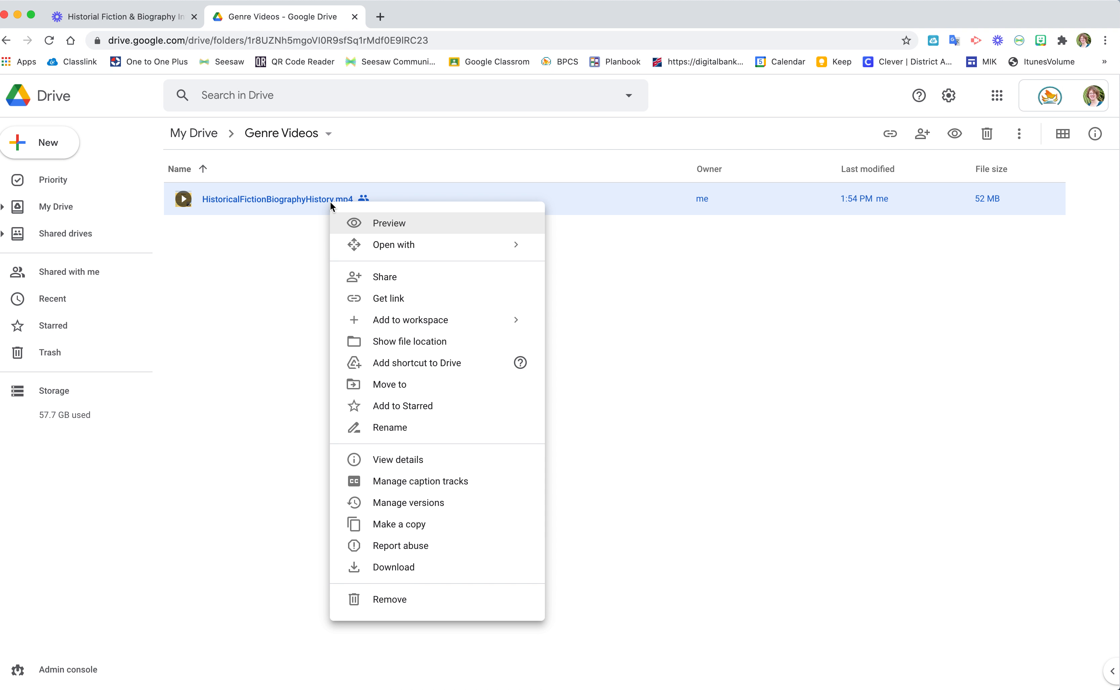
click(385, 597)
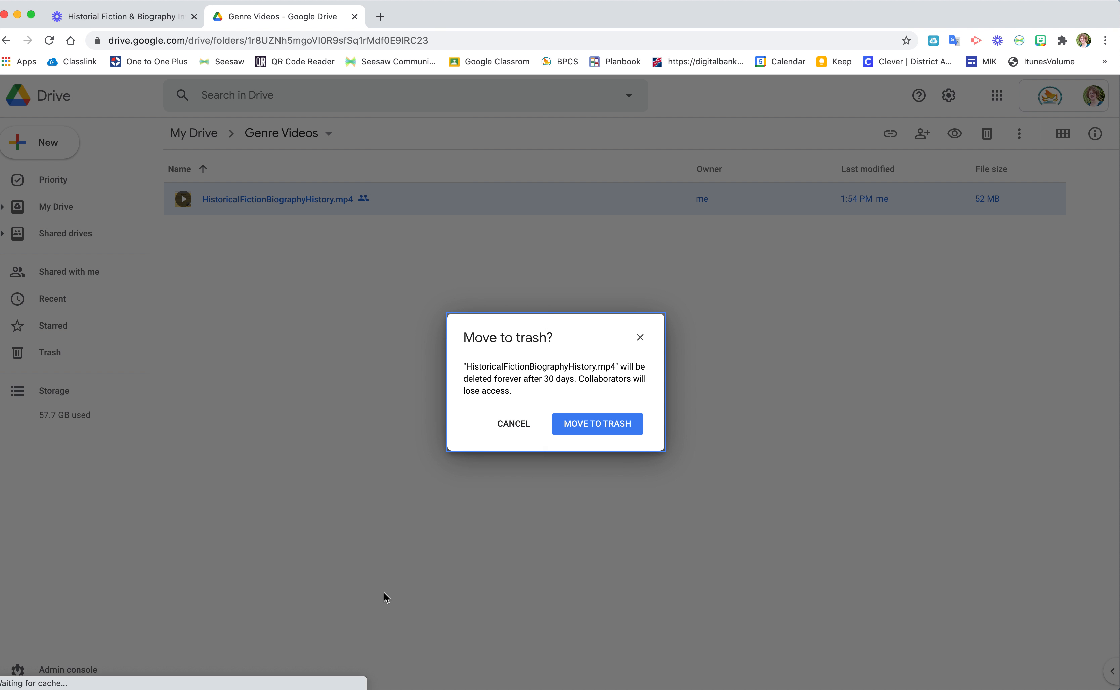
click(587, 434)
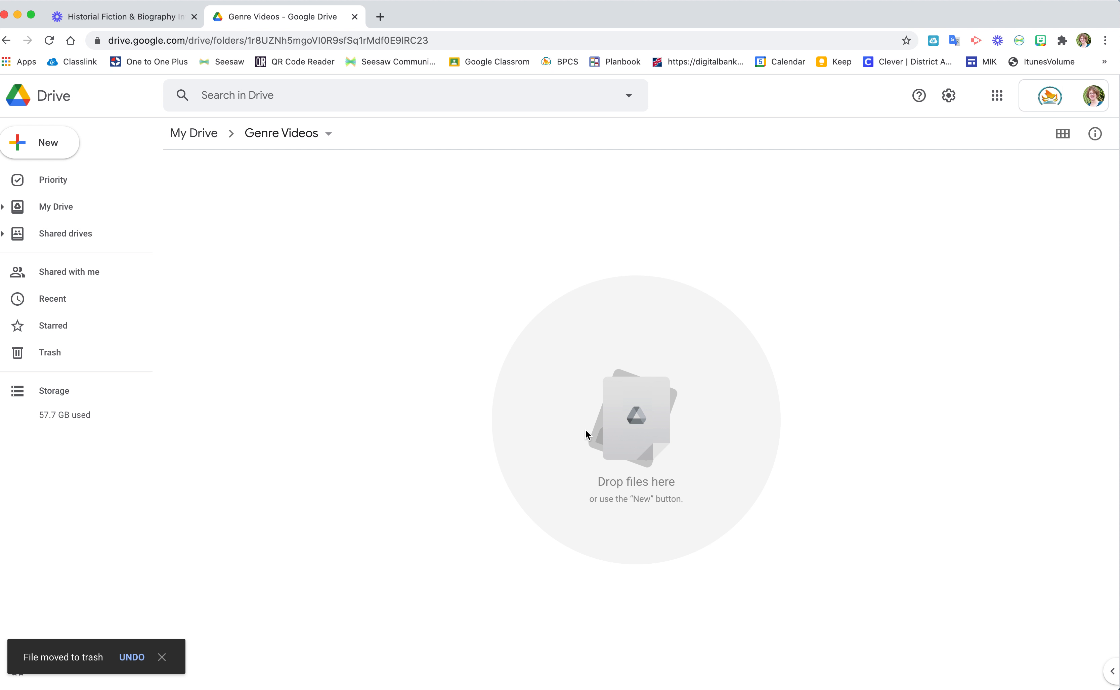
click(379, 18)
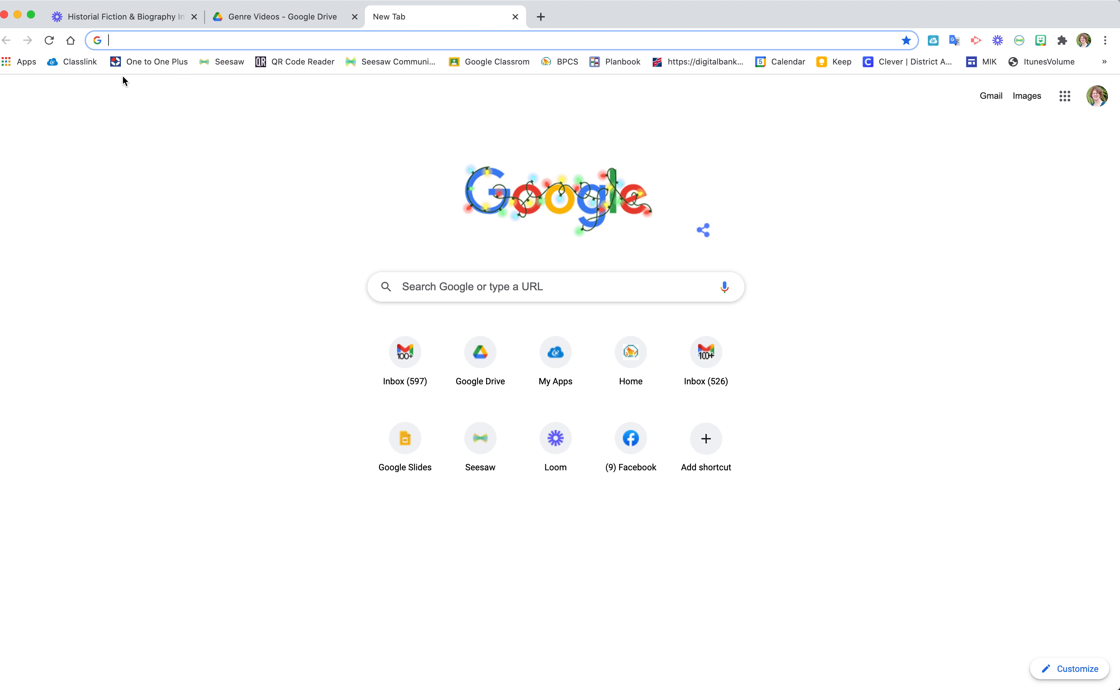
Log in to Seesaw and browse the Activity Library's My Library section
click(226, 64)
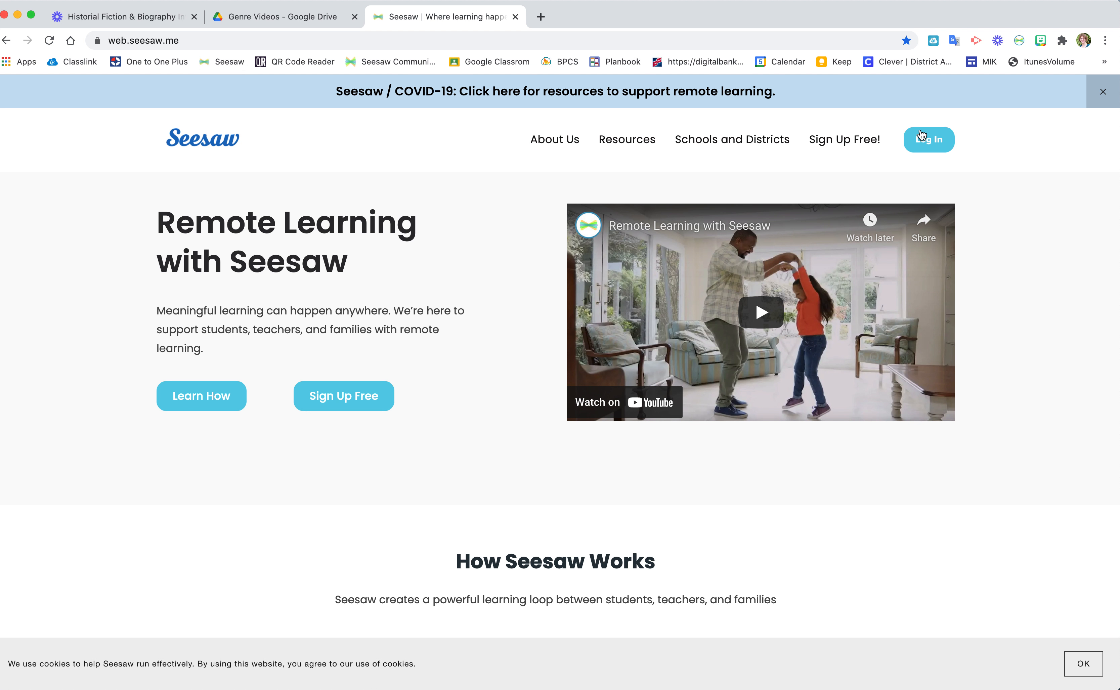
click(936, 140)
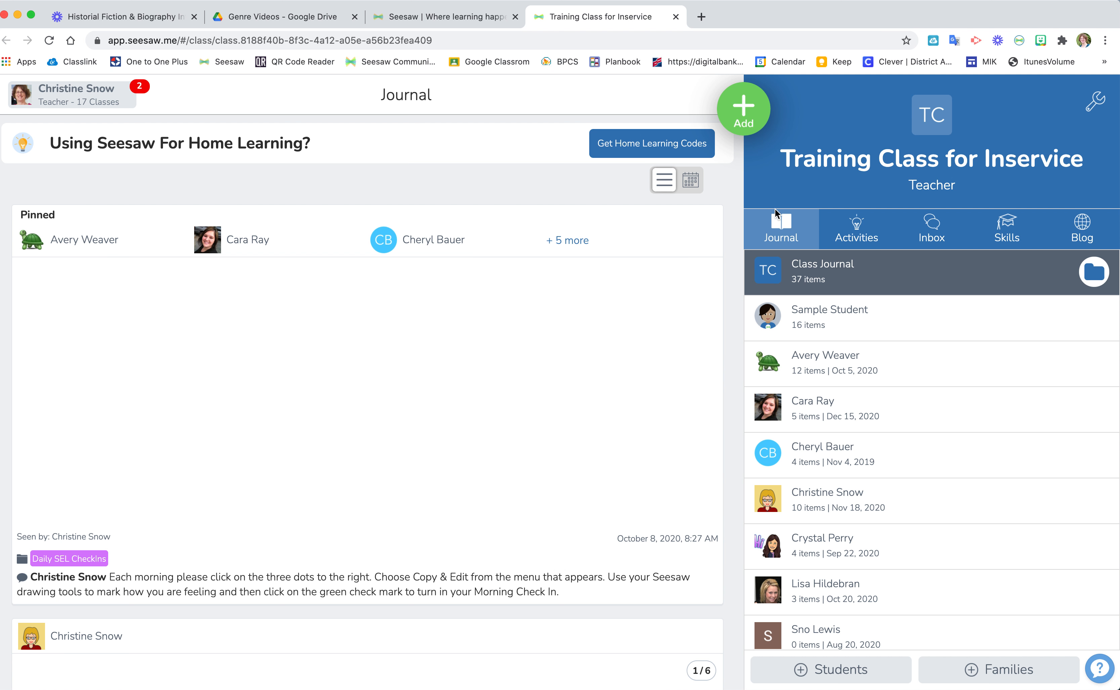
click(855, 228)
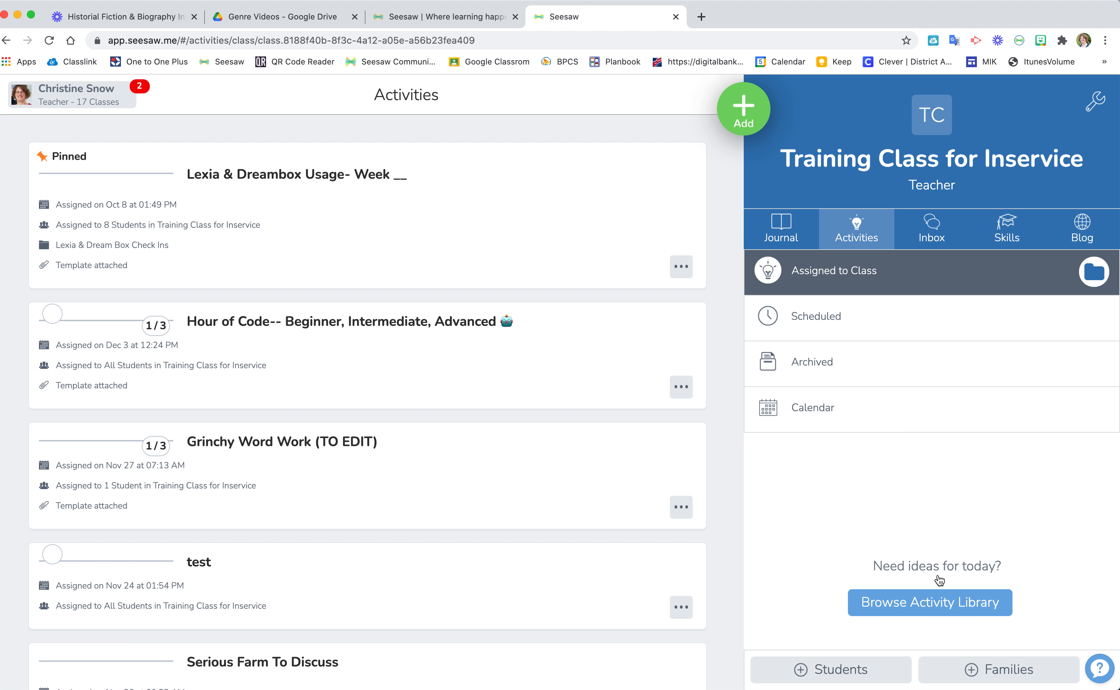
click(937, 617)
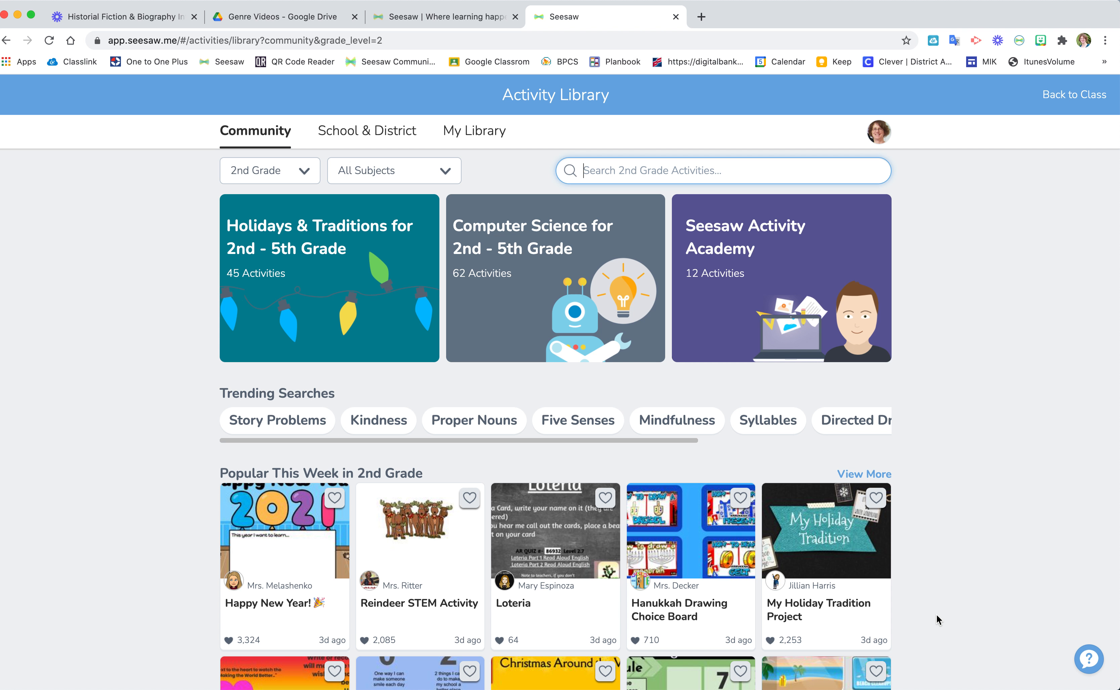
click(491, 133)
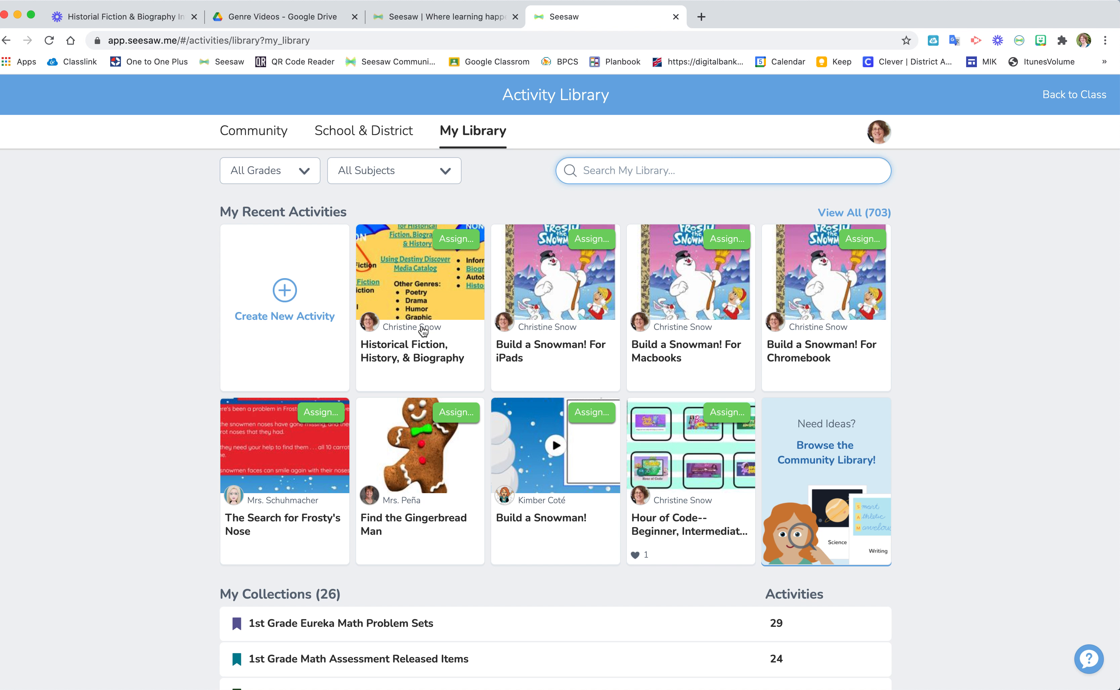
Edit 'Historical Fiction, History, & Biography' and delete its attached example
click(425, 300)
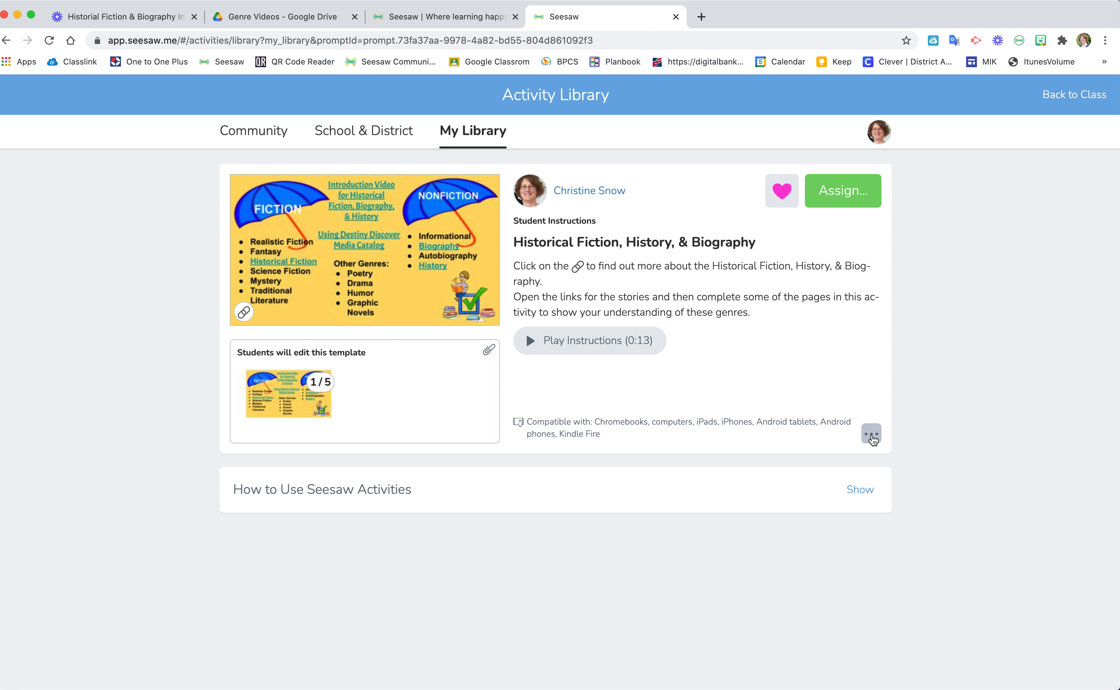
click(872, 436)
click(805, 509)
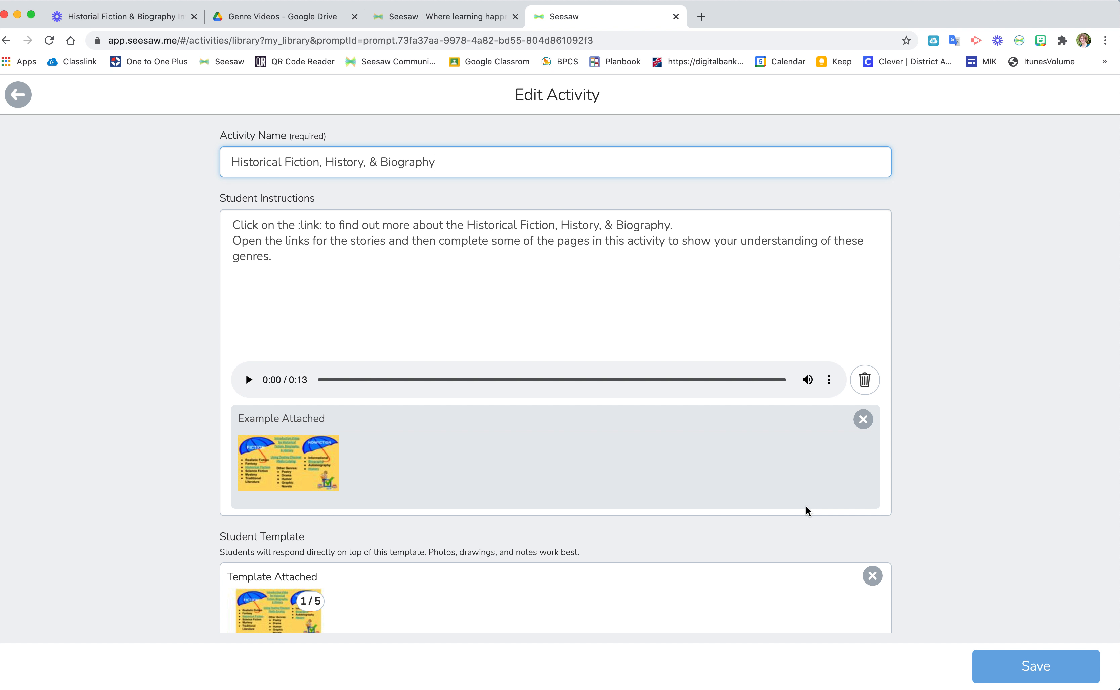
click(862, 419)
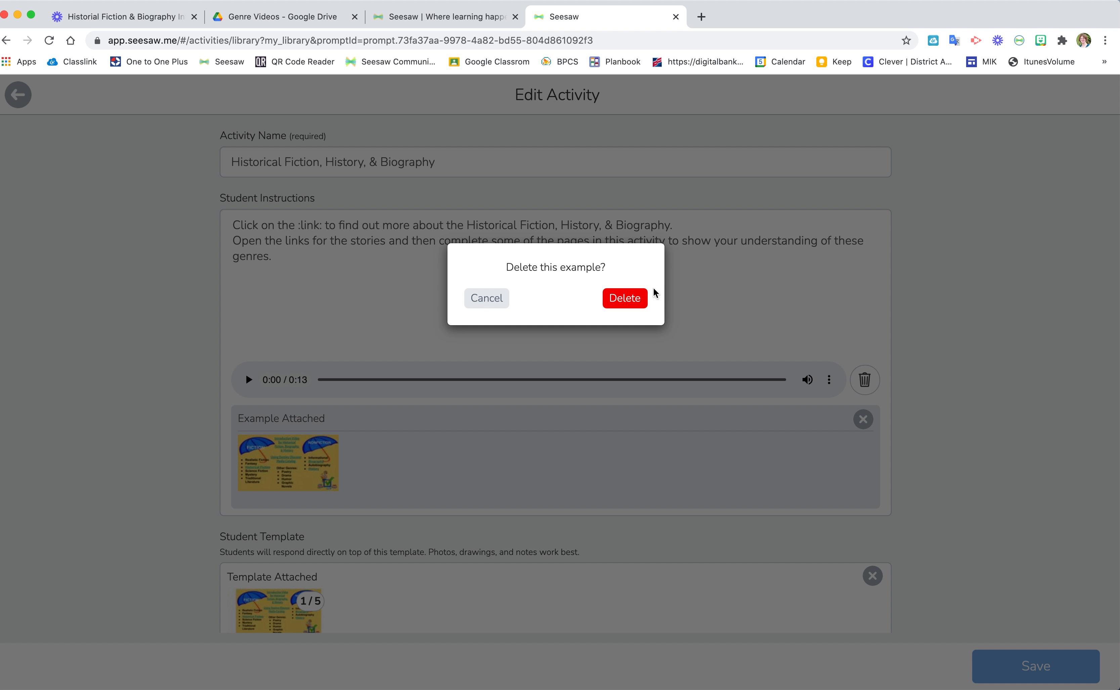
click(636, 299)
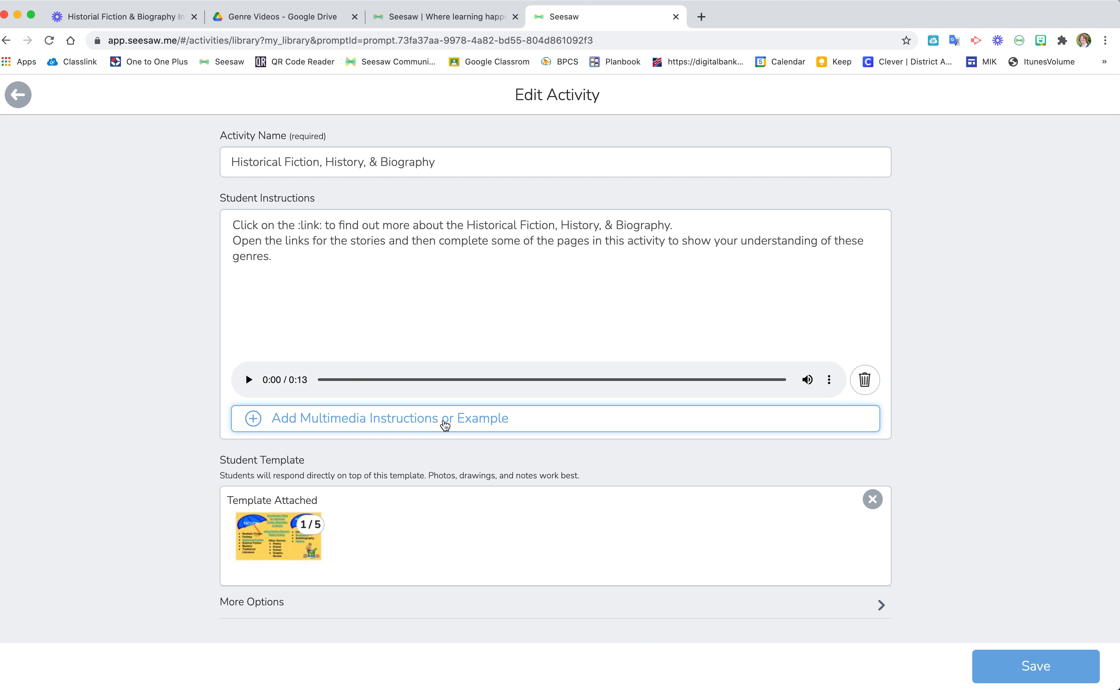
click(168, 17)
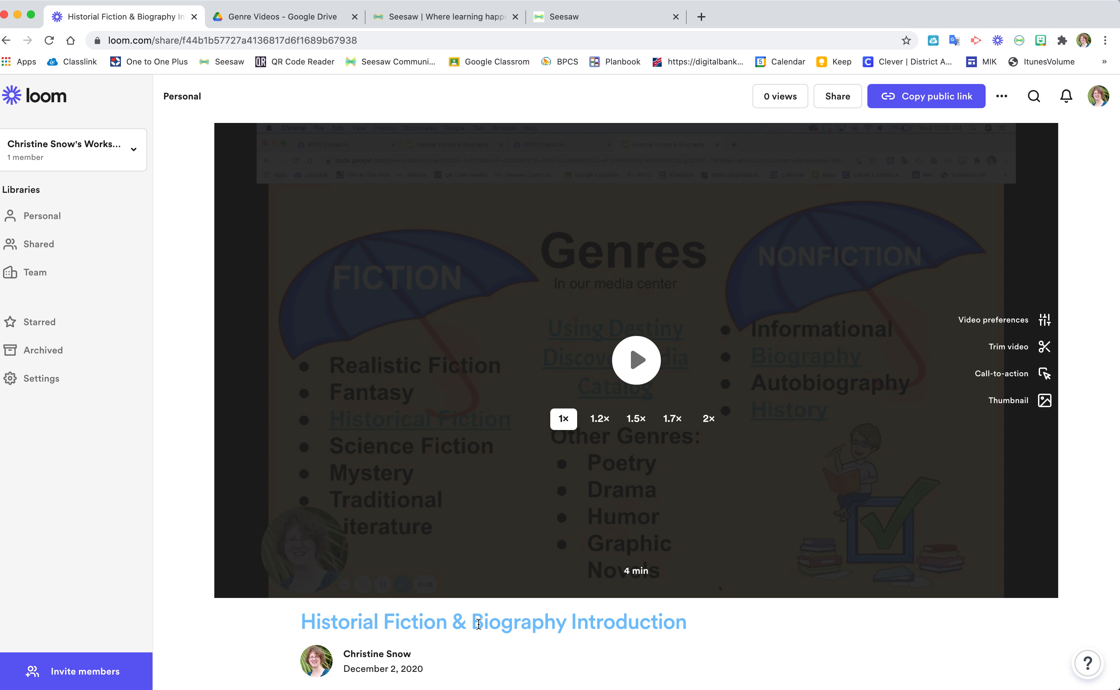
Insert ', History,' before '&' to retitle the Loom video 'Historial Fiction, History, & Biography Introduction'
click(458, 625)
click(454, 625)
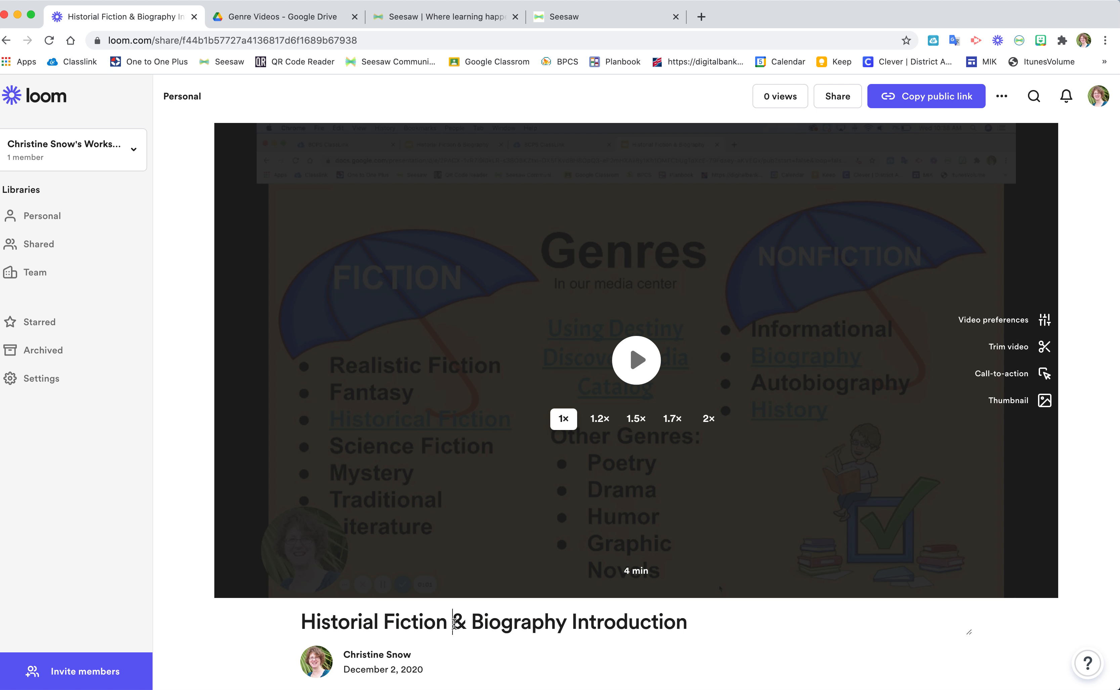
key(BackSpace)
text(, Histo)
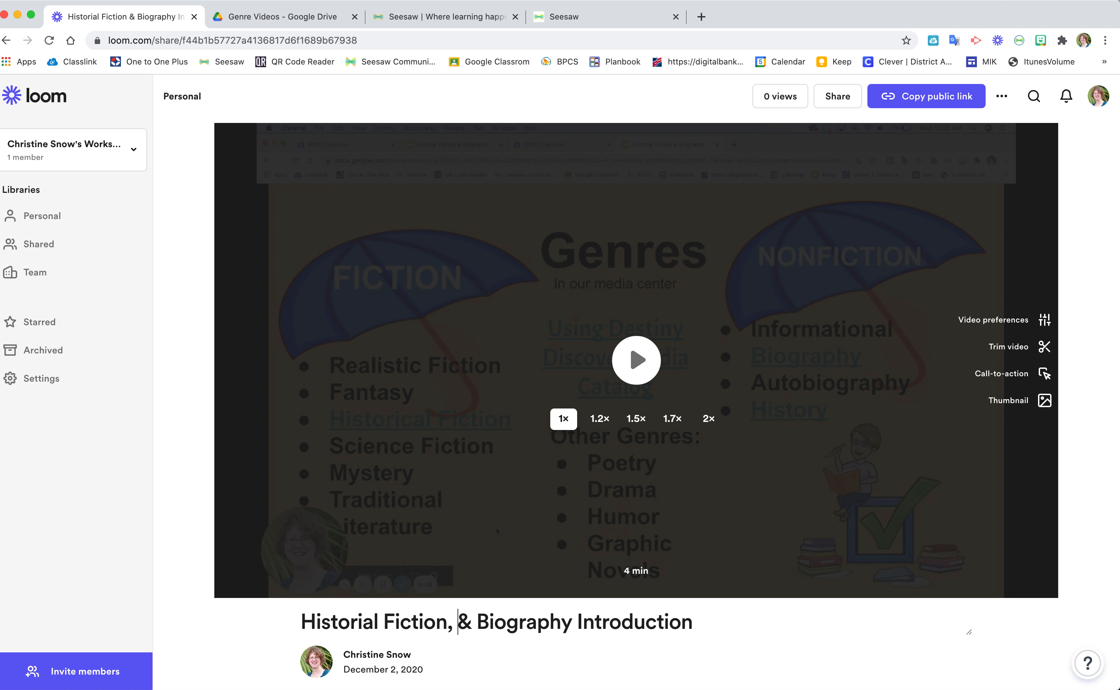
text(ry,)
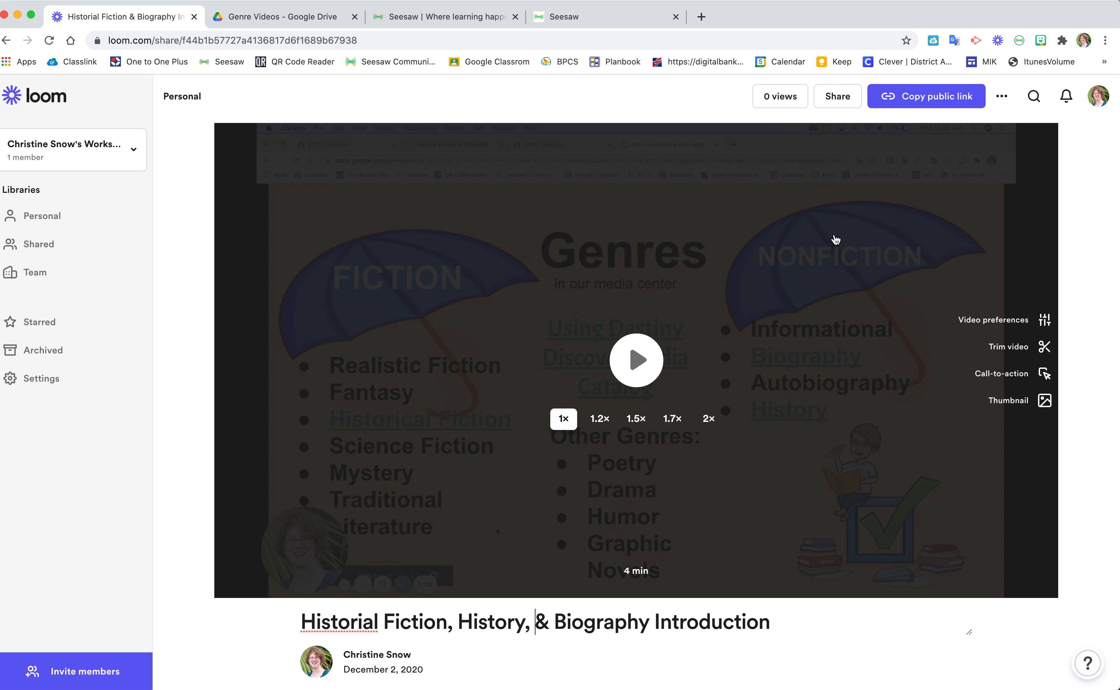
click(1001, 96)
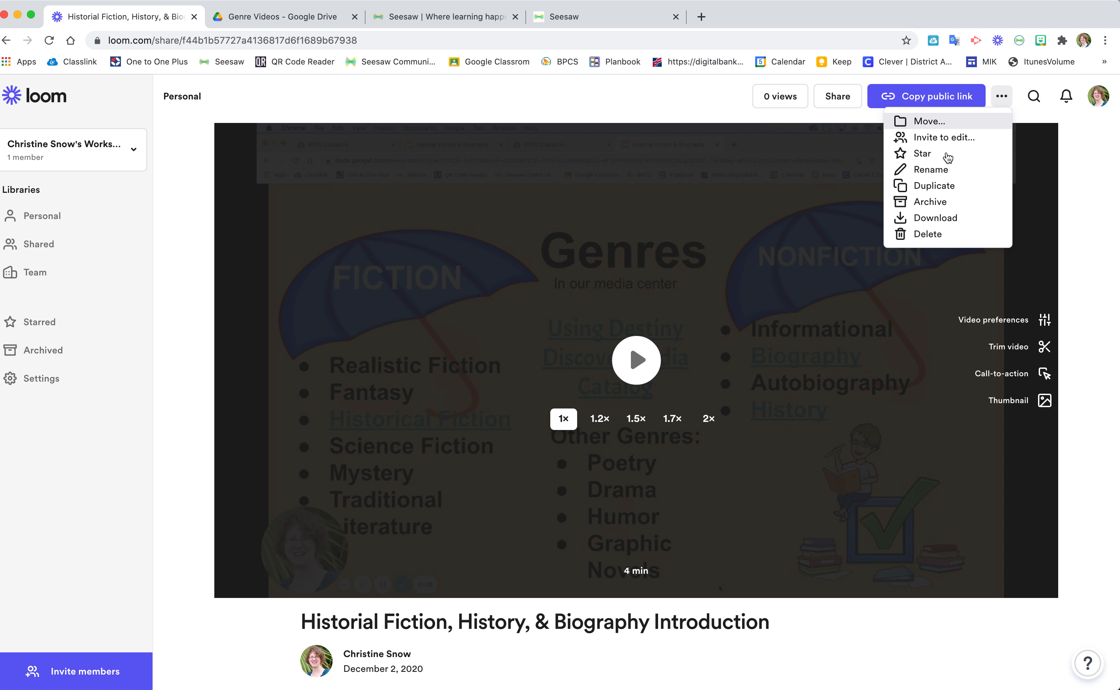
Download the Loom video as an MP4 and return to the Genre Videos Drive tab
click(935, 218)
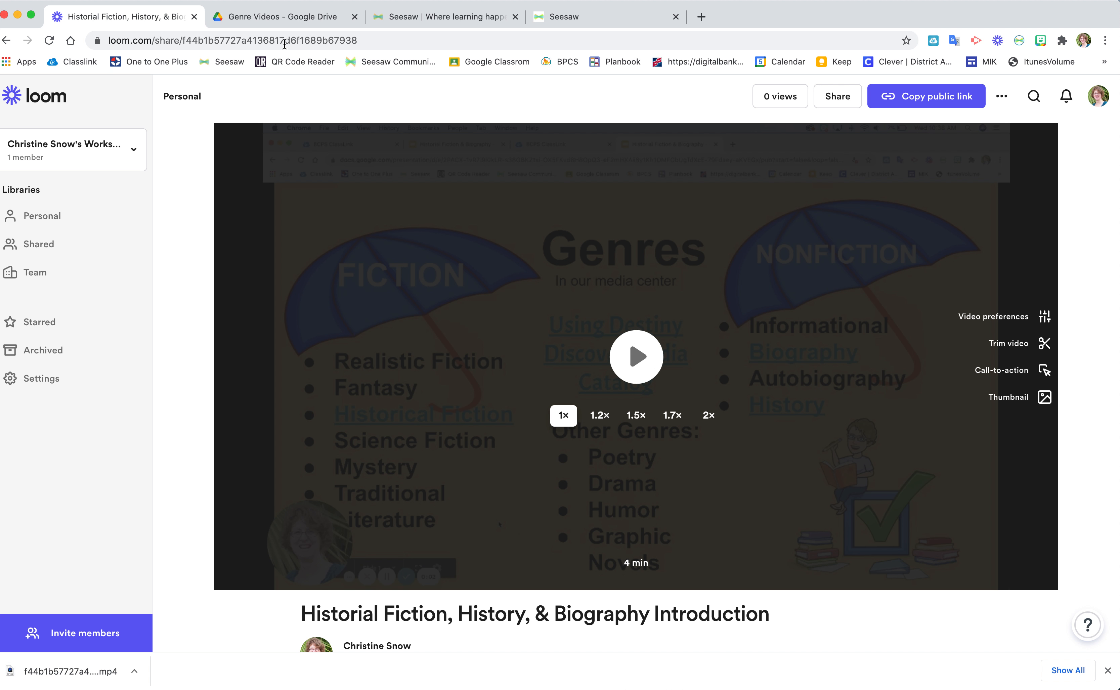
click(280, 17)
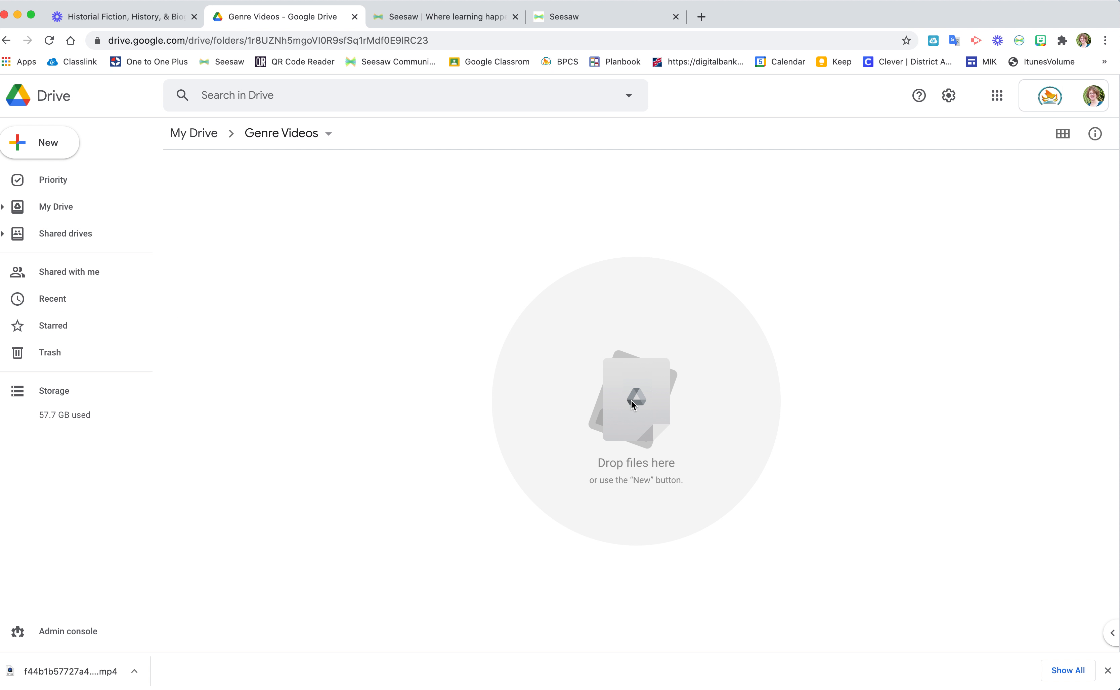
click(46, 143)
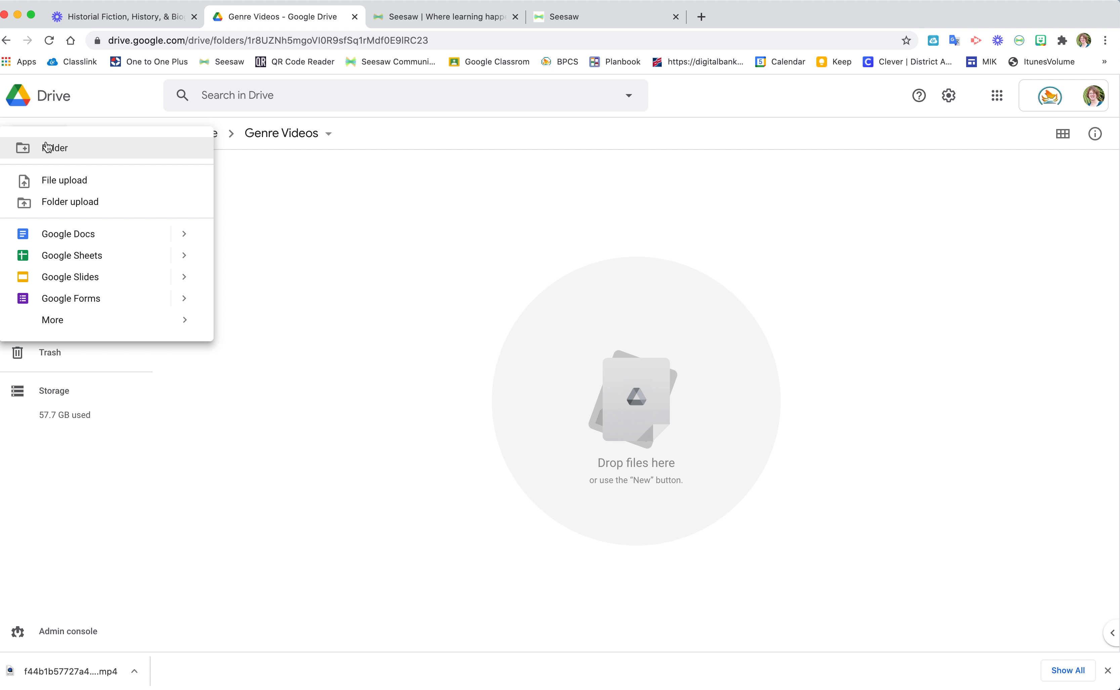
click(52, 182)
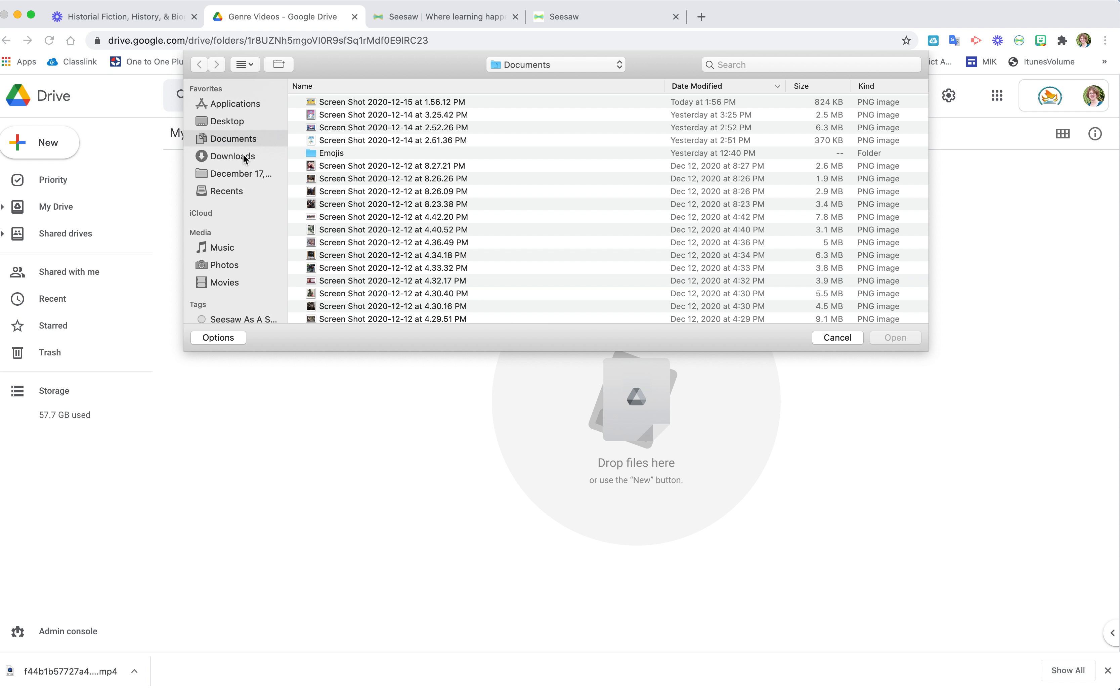
click(242, 159)
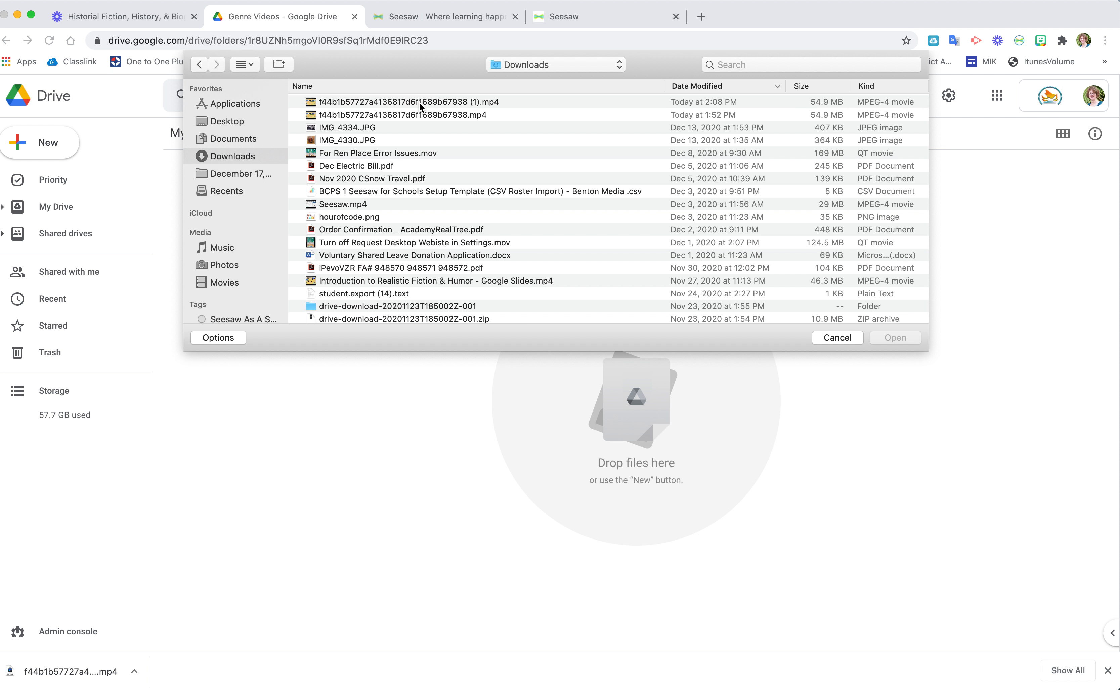
click(837, 337)
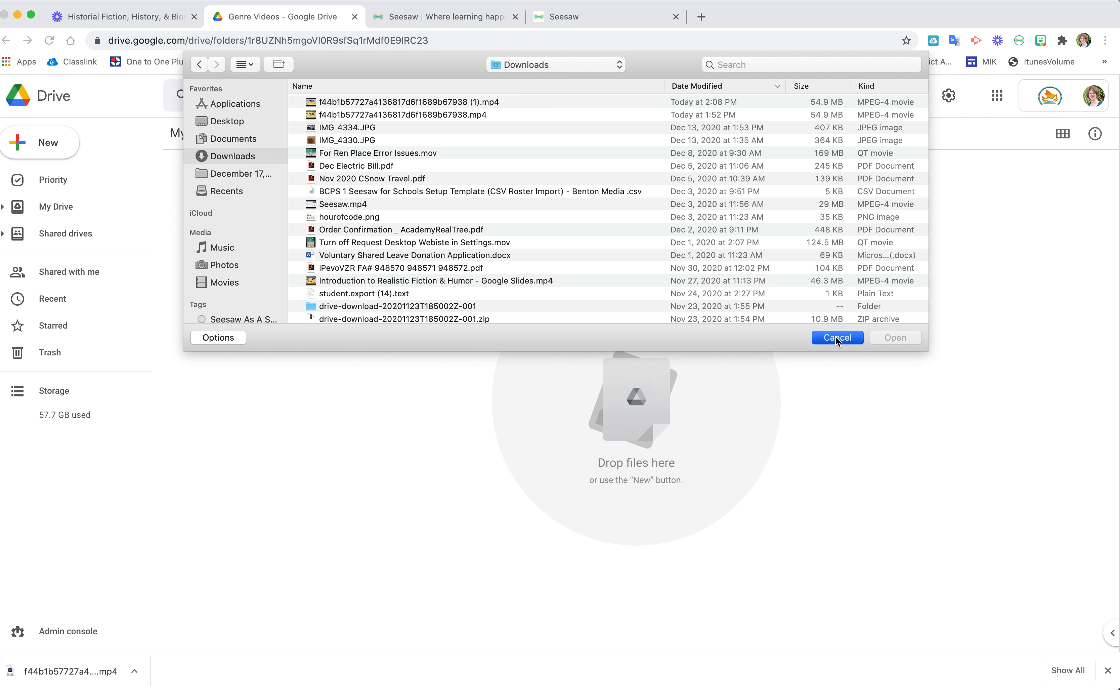
drag(63, 672, 572, 411)
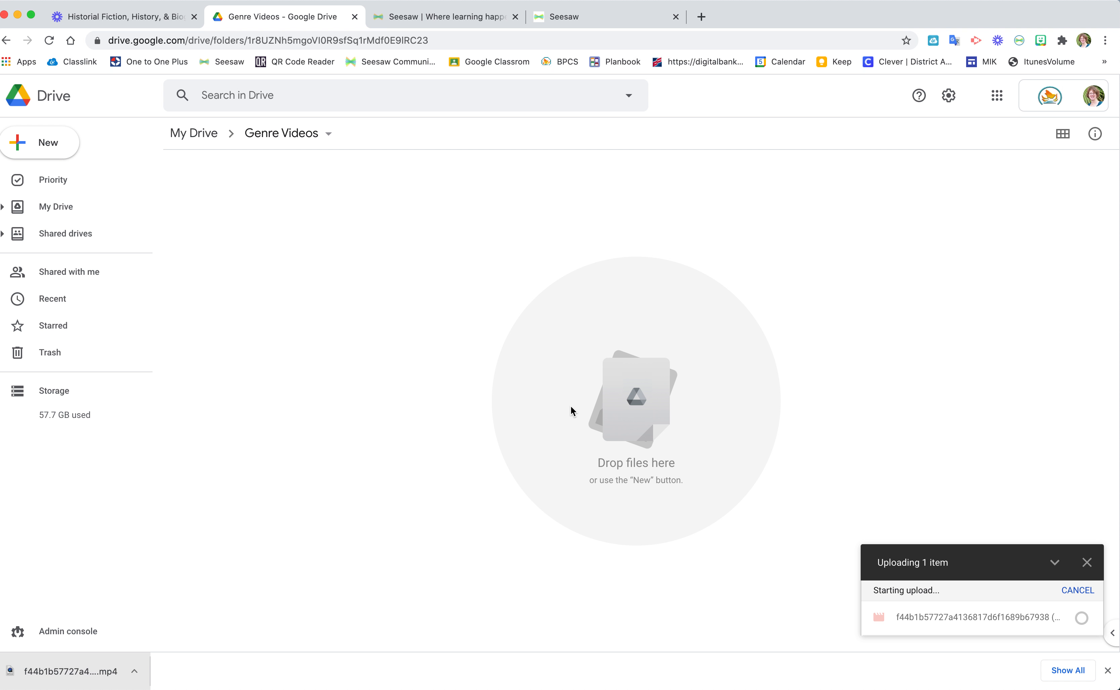